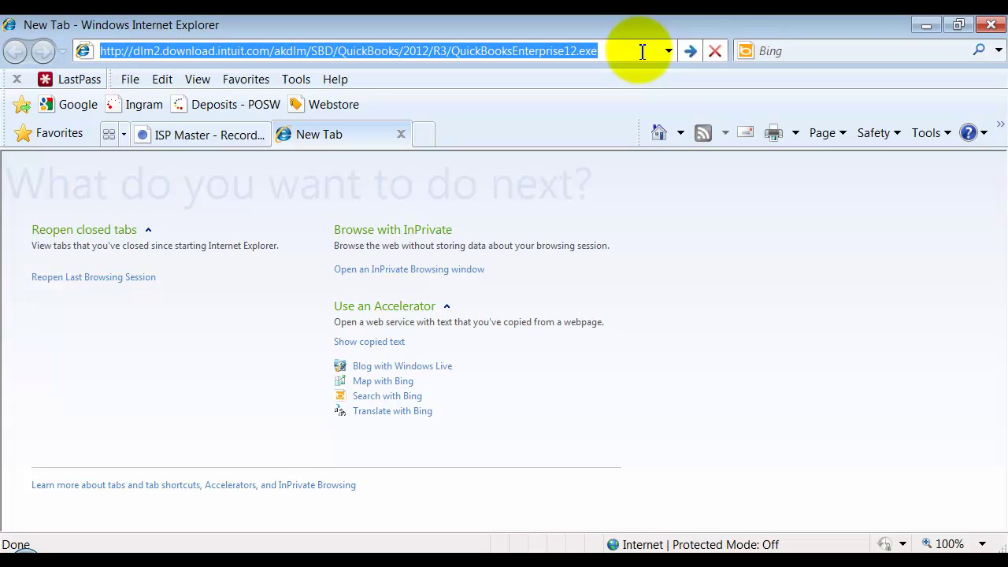
- Try loading the R3 installer address and check its error page in developer tools
key(Return)
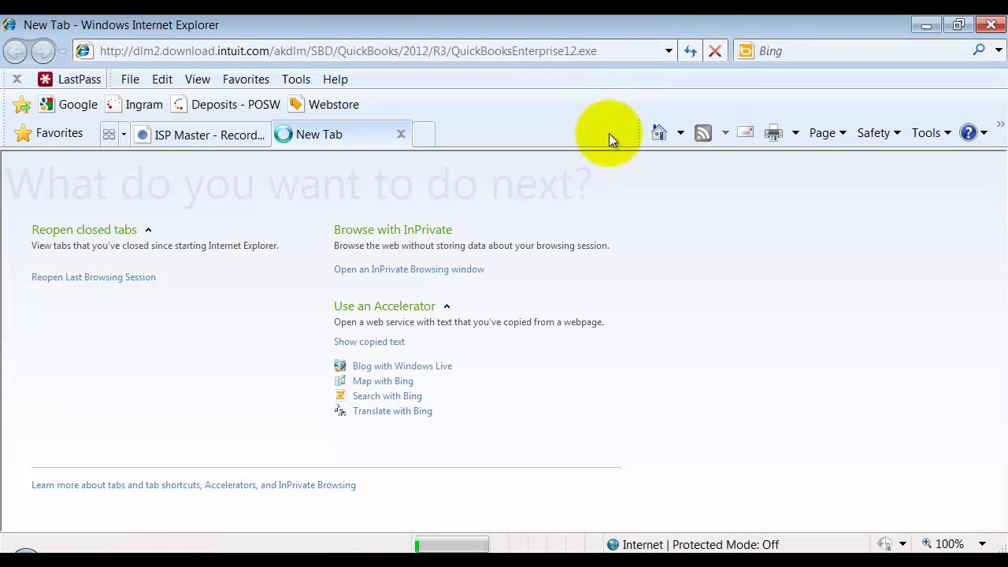
click(435, 52)
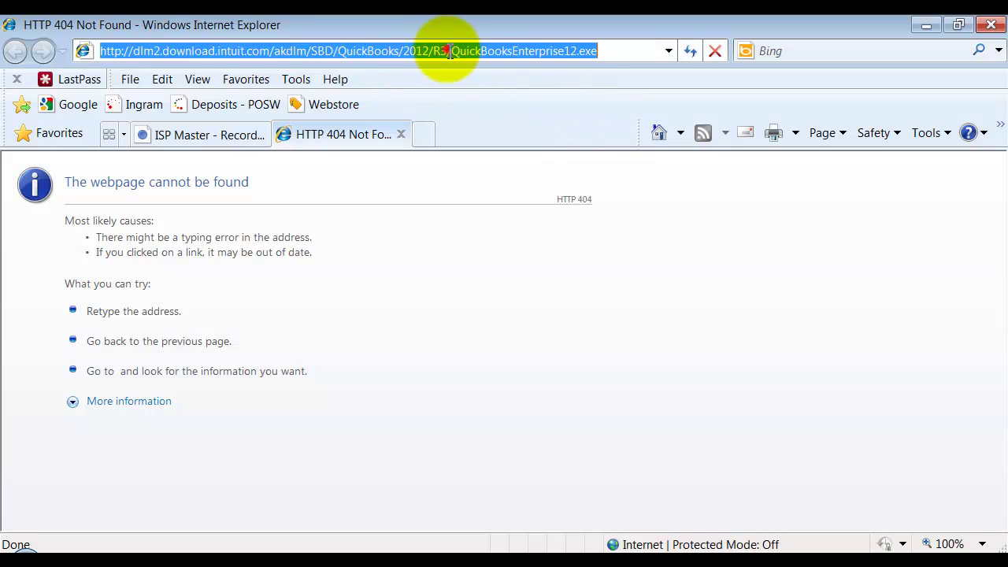
double_click(445, 52)
key(Right)
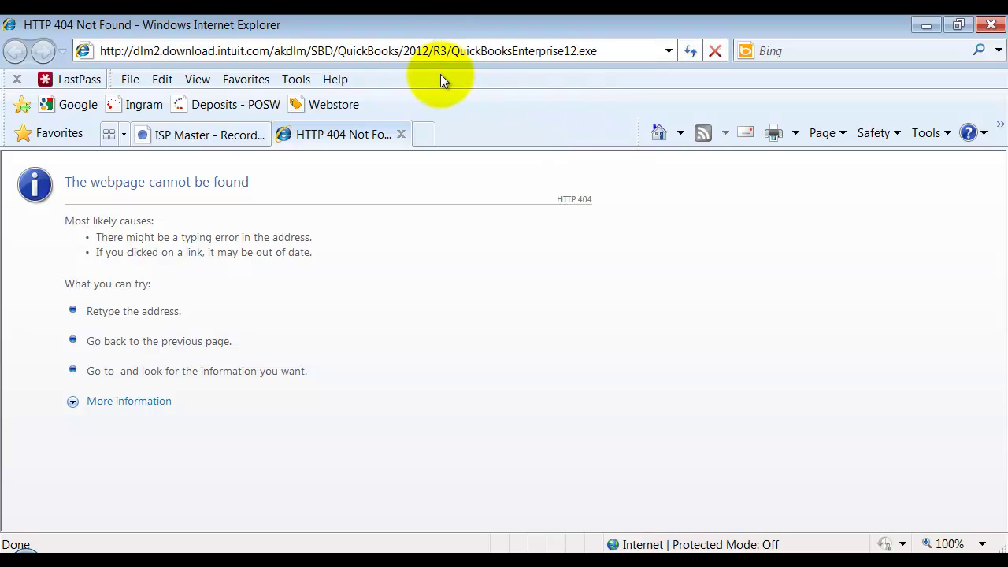
key(F12)
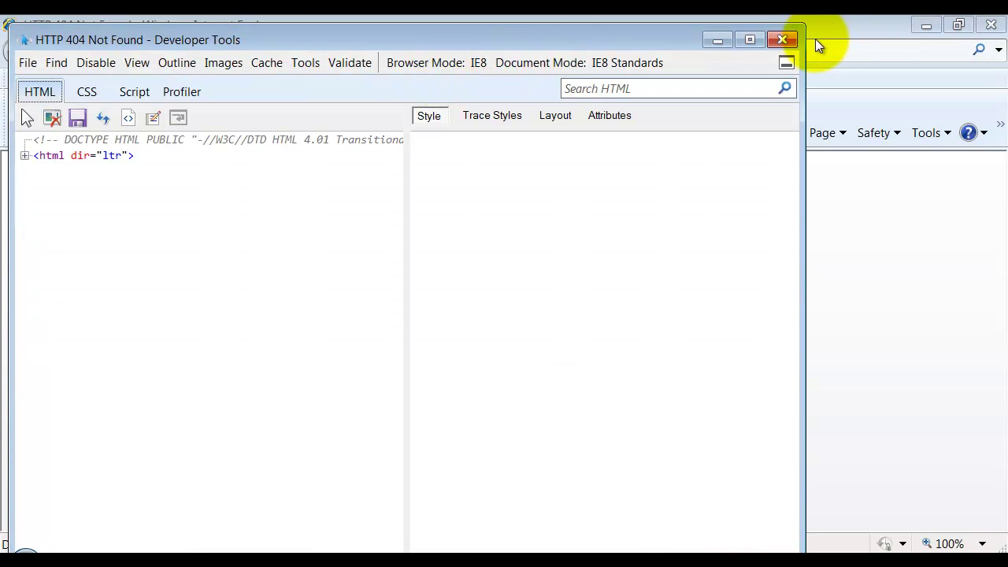
click(781, 40)
- Change R3 to R1 in the address and load the QuickBooksEnterprise12.exe download
click(439, 51)
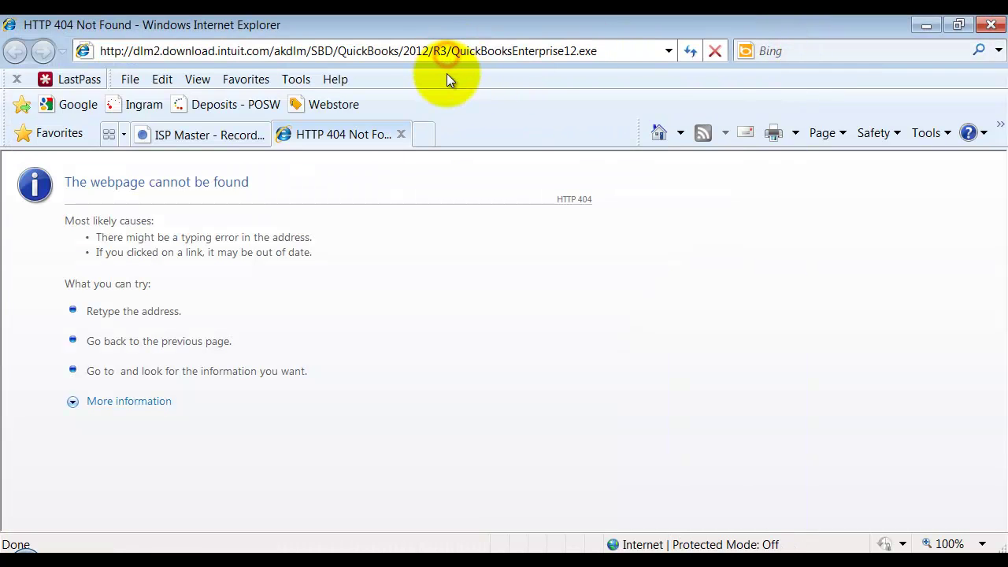
key(BackSpace)
text(1)
click(446, 79)
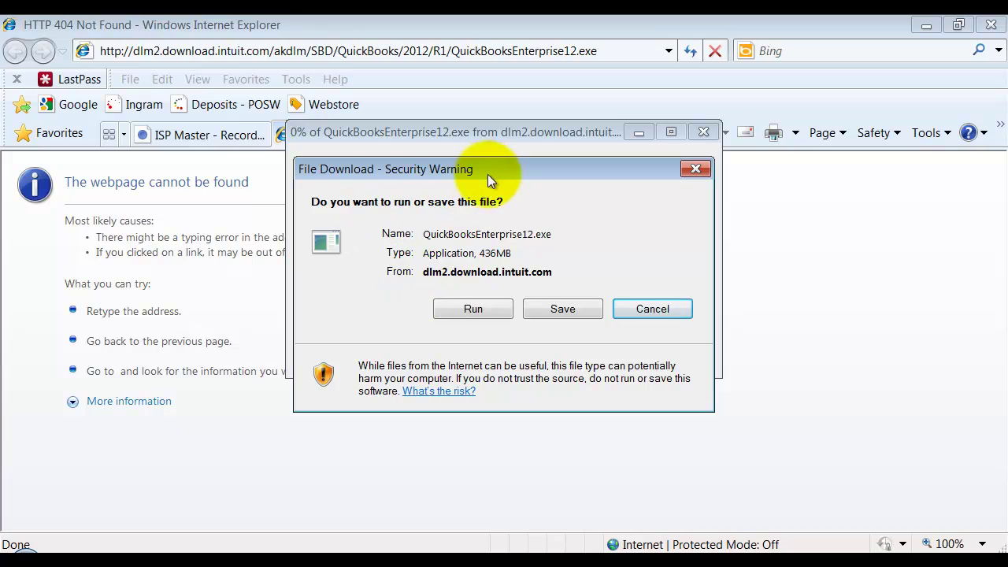
- Run the 436MB QuickBooksEnterprise12.exe download and wait until it finishes verifying
click(471, 308)
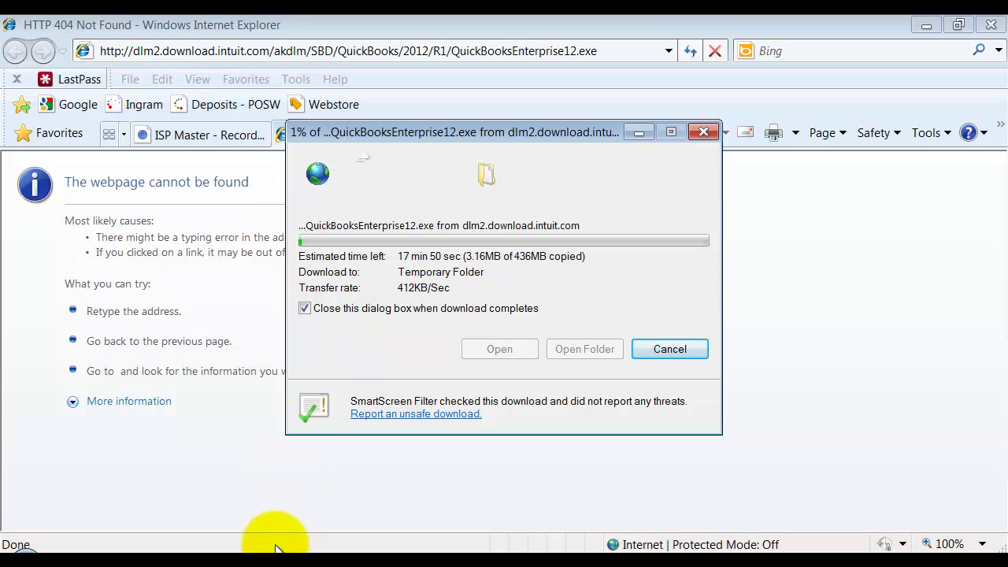
mouse_move(271, 546)
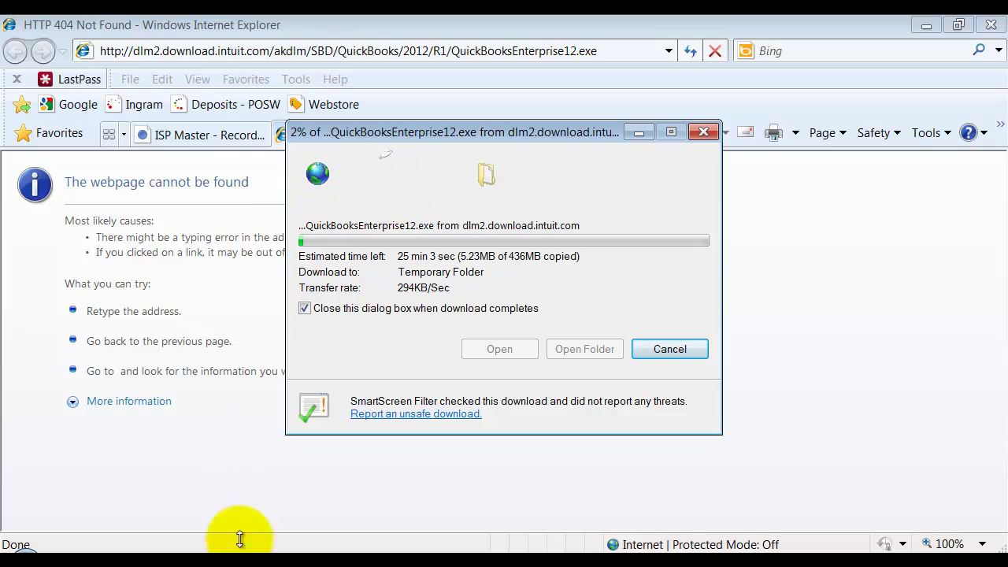
click(270, 536)
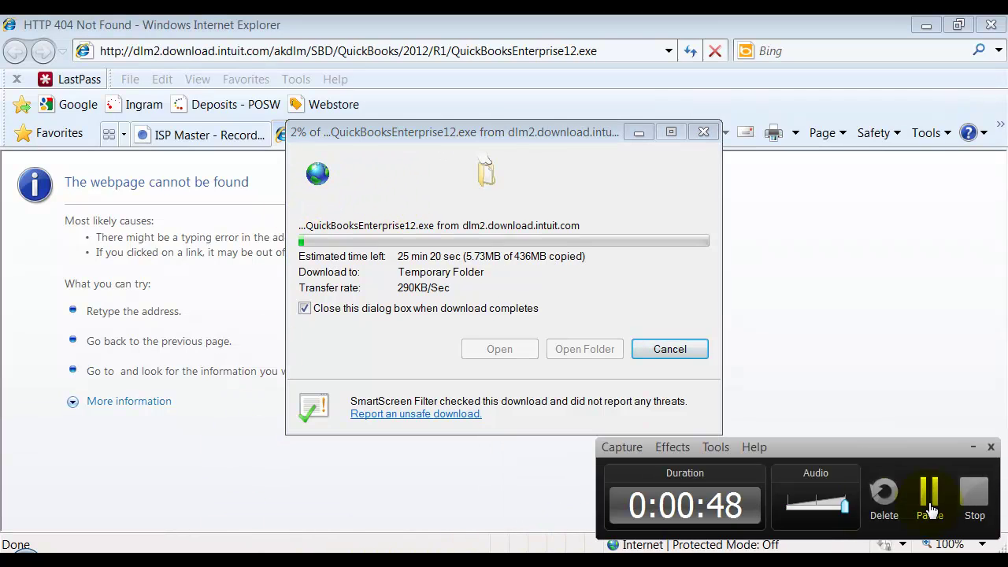
click(929, 491)
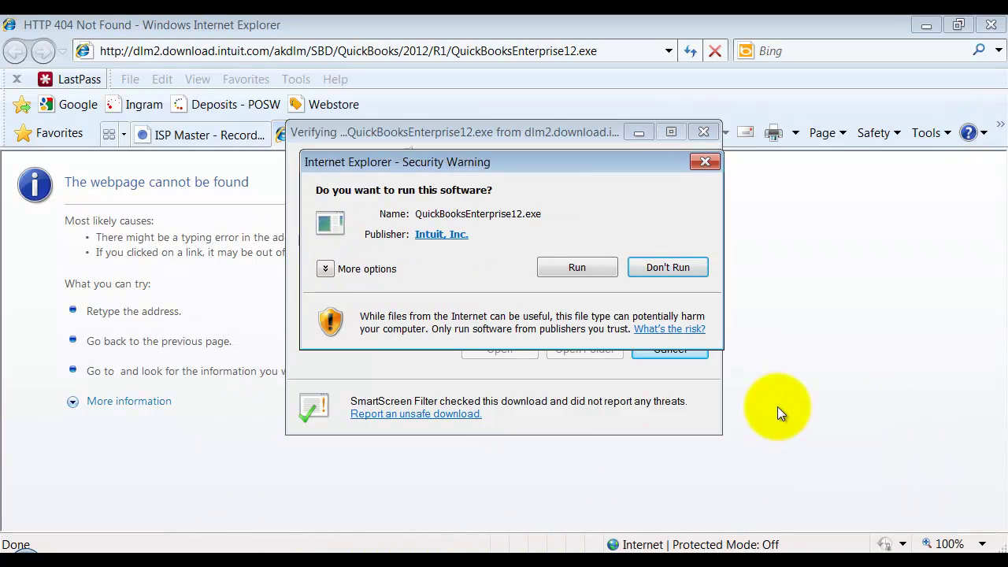
- Allow the Intuit installer to run, then minimise Internet Explorer to reveal the desktop
click(589, 268)
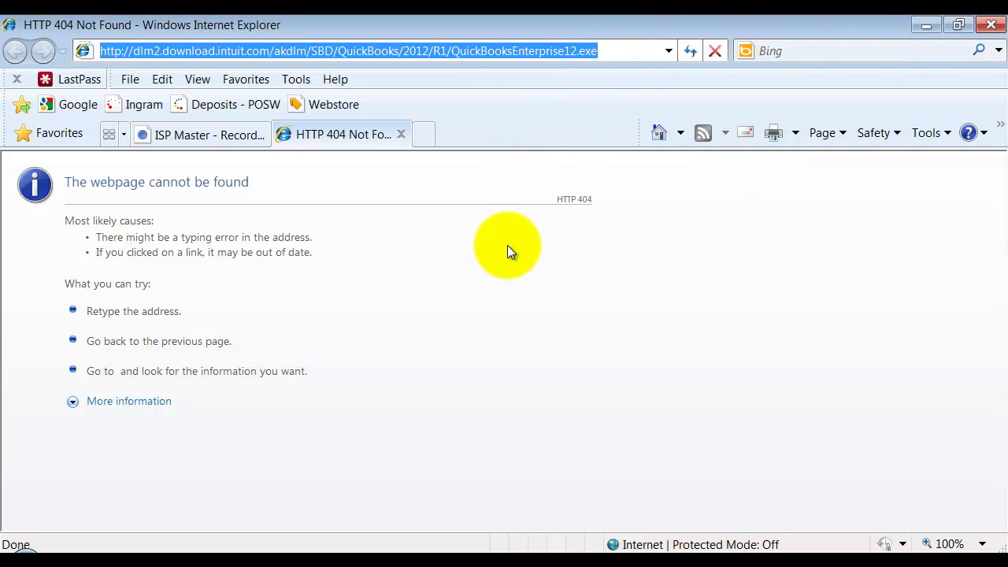
click(924, 26)
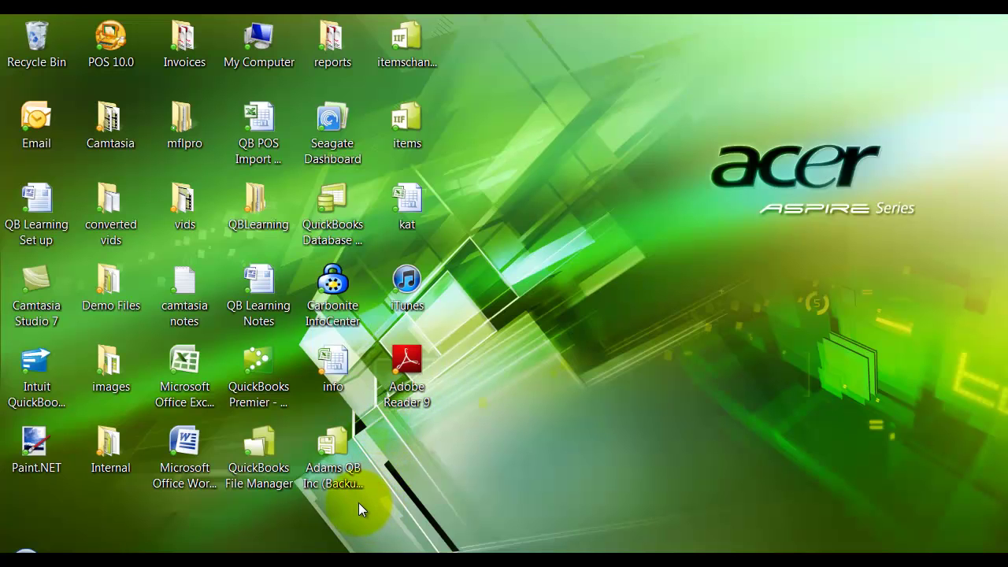
mouse_move(126, 551)
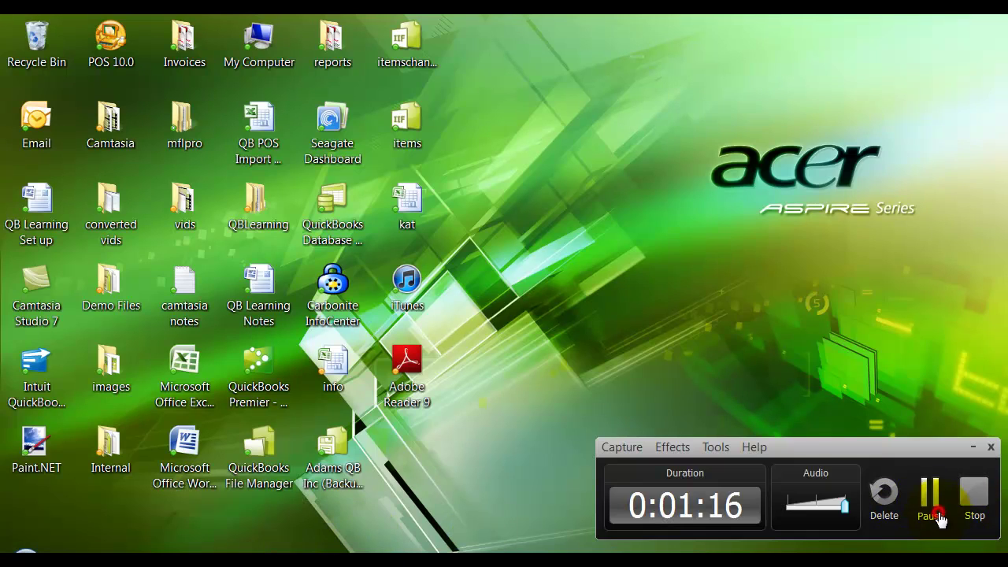
- Begin extracting the Enterprise 12.0 R1 files, choosing Yes to All for overwriting
click(926, 497)
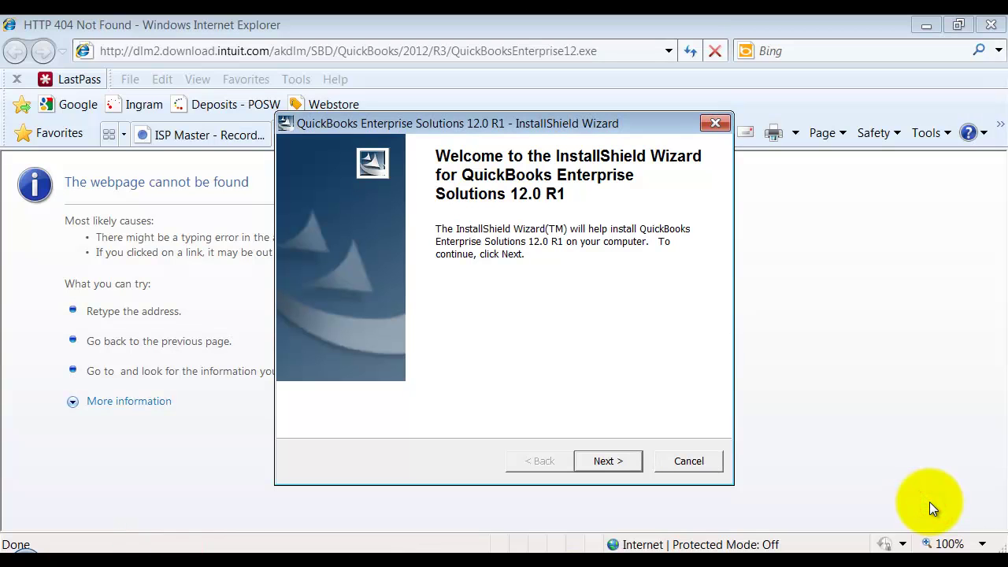
click(620, 462)
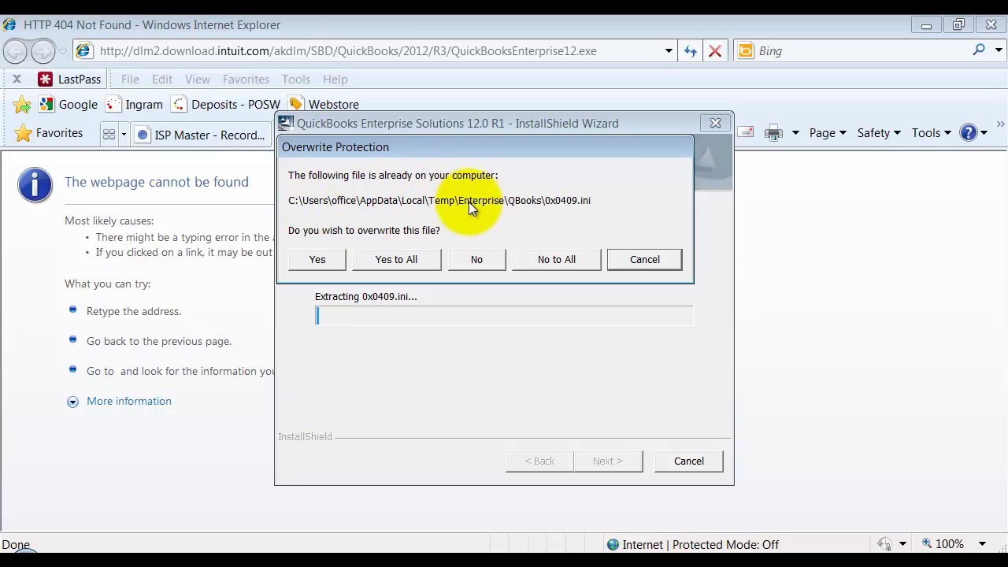
click(418, 259)
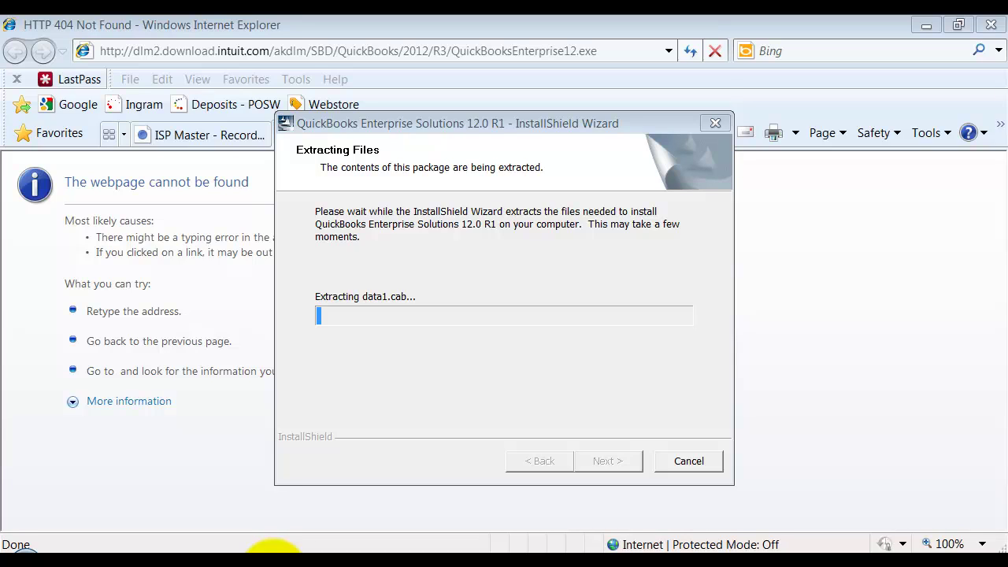
- Get past the welcome page and accept the QuickBooks license agreement terms
click(929, 492)
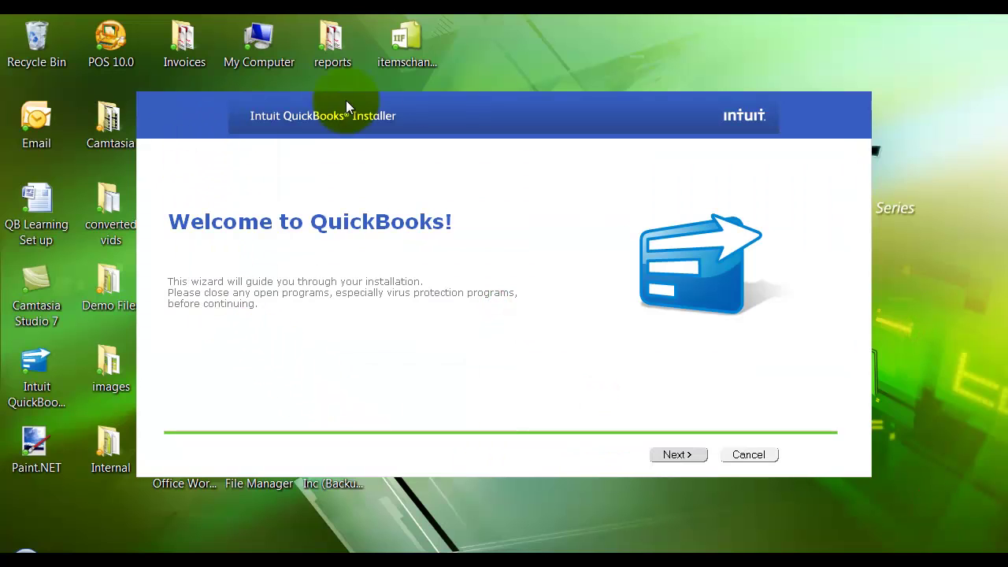
click(679, 455)
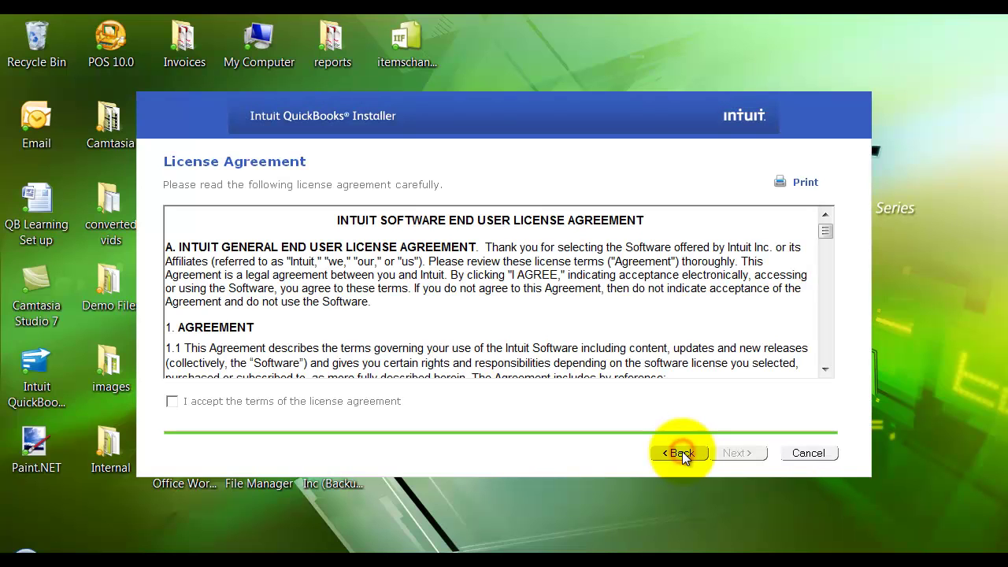
click(171, 401)
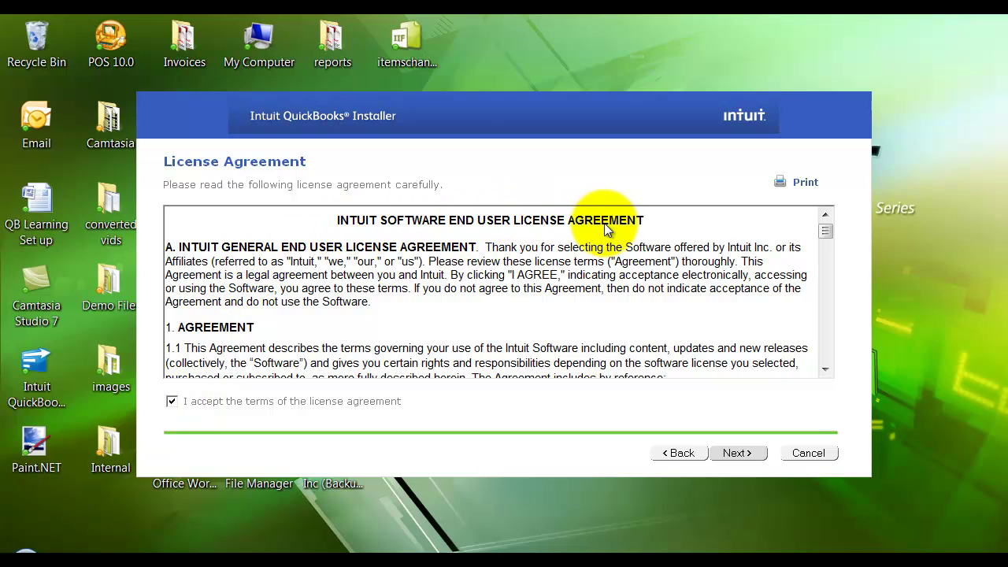
click(740, 454)
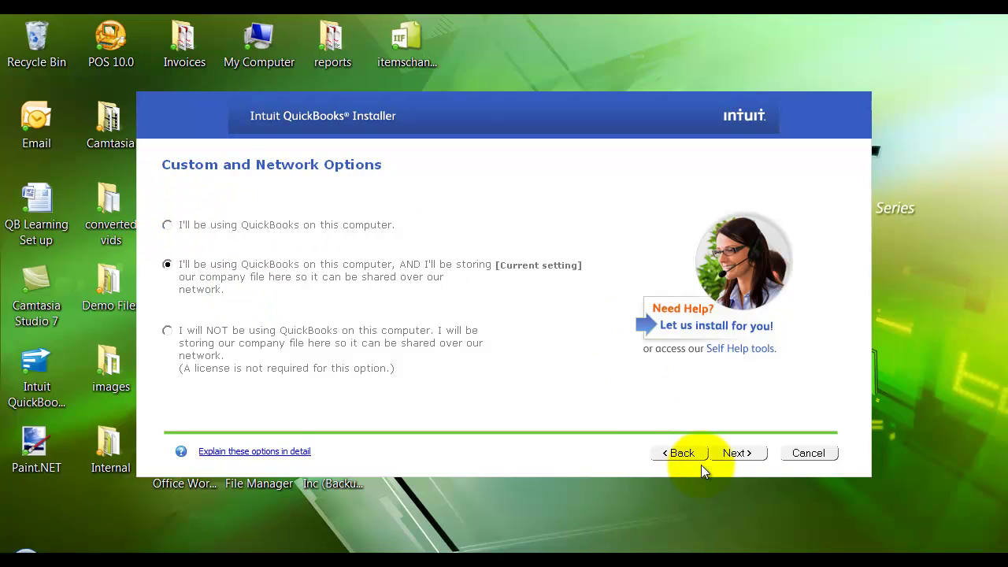
- Keep the network sharing option and enter the license number
click(721, 452)
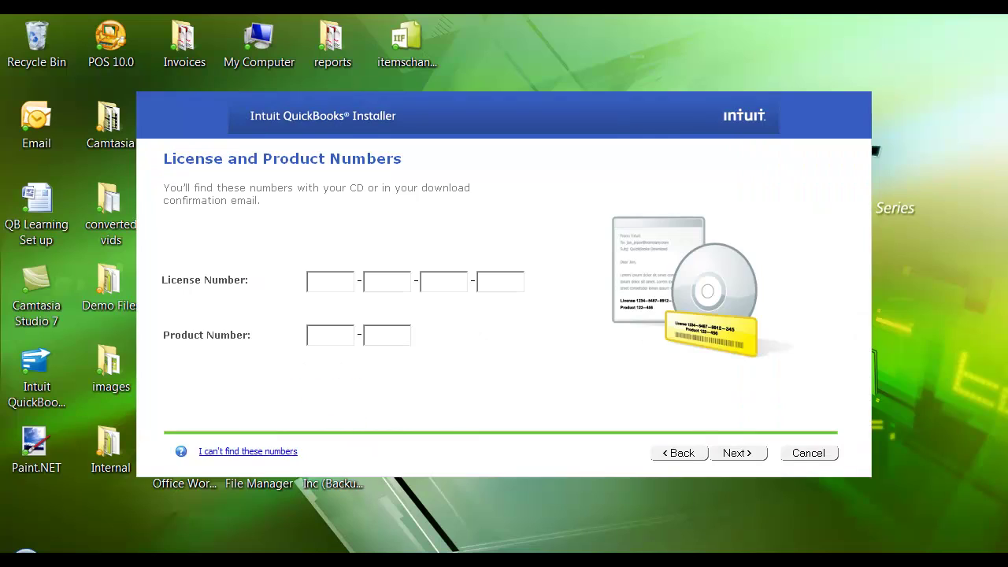
click(328, 284)
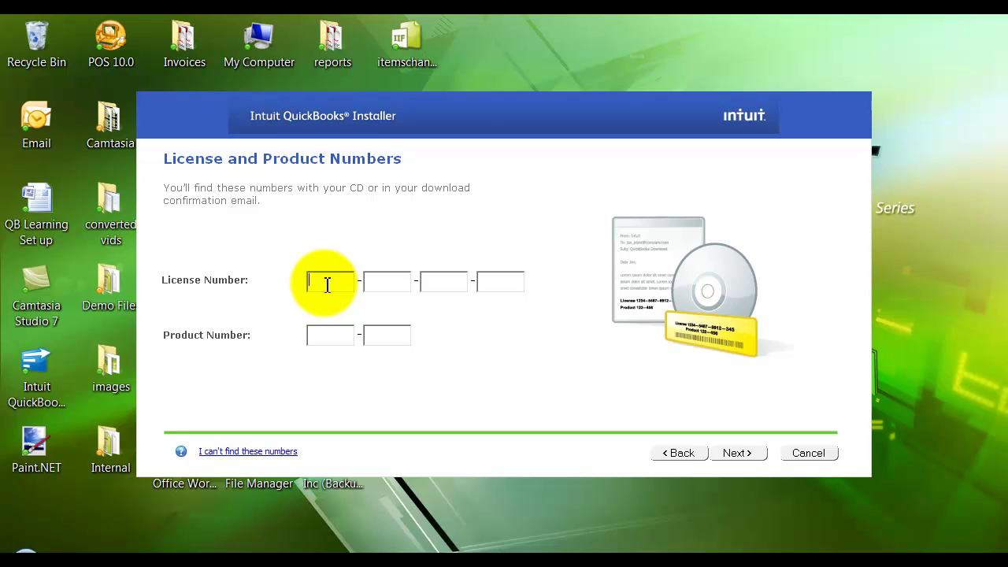
- Enter the product number and continue to the installation location page
click(330, 339)
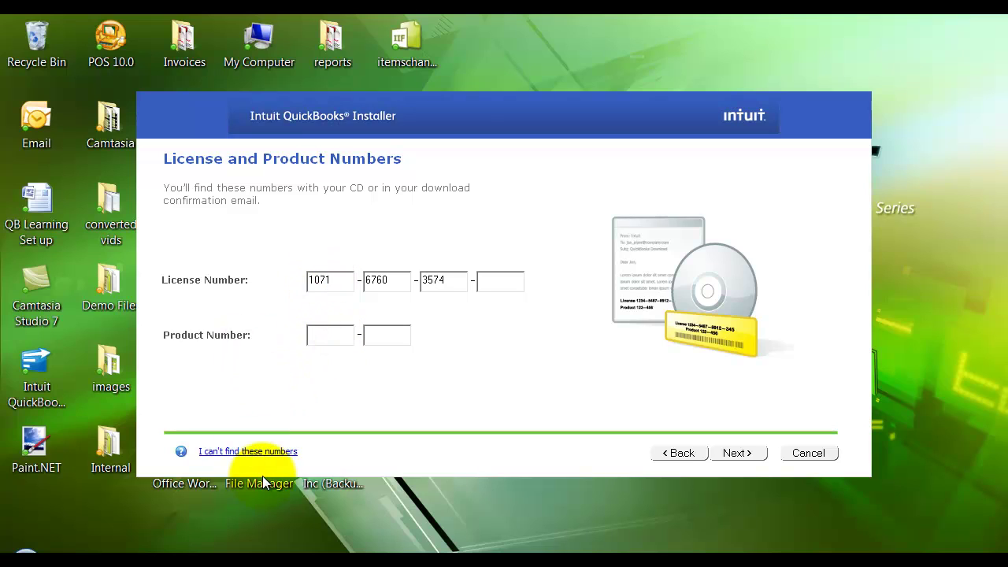
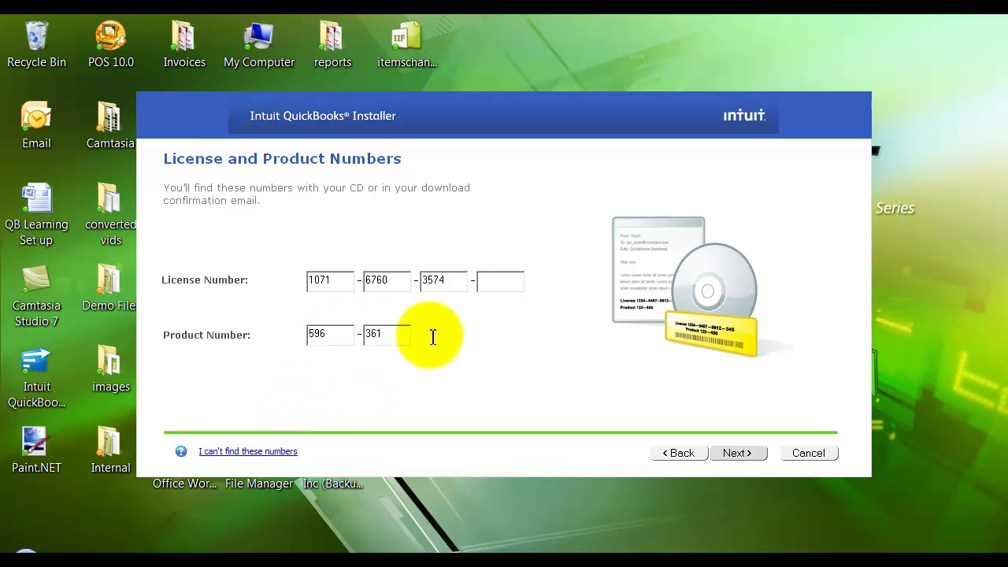
click(392, 329)
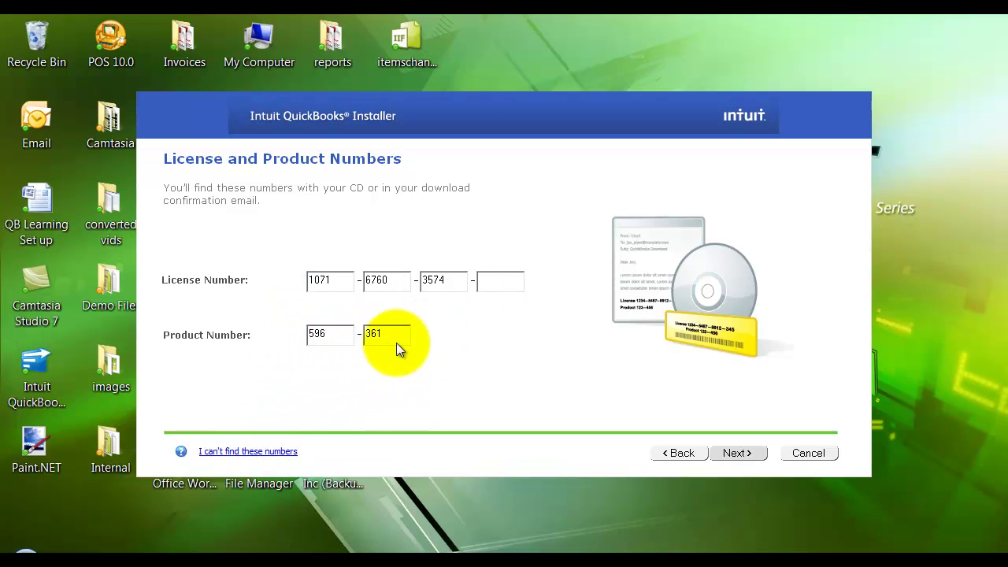
mouse_move(271, 554)
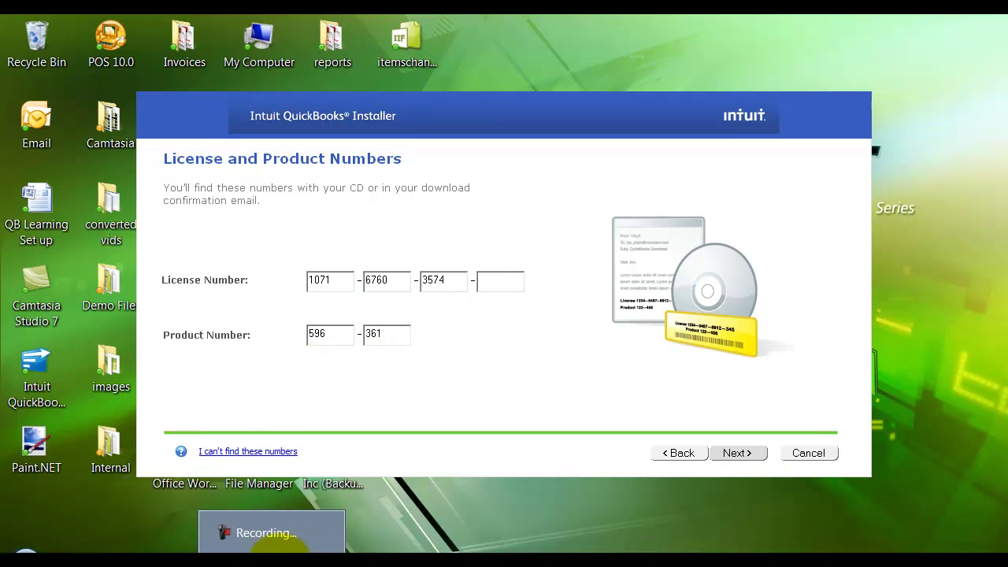
click(267, 533)
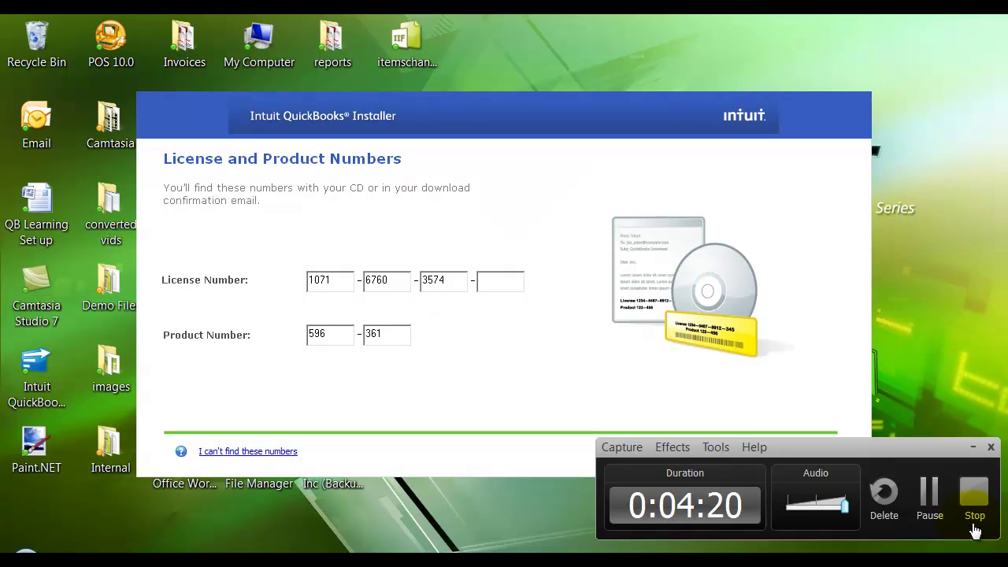
click(929, 489)
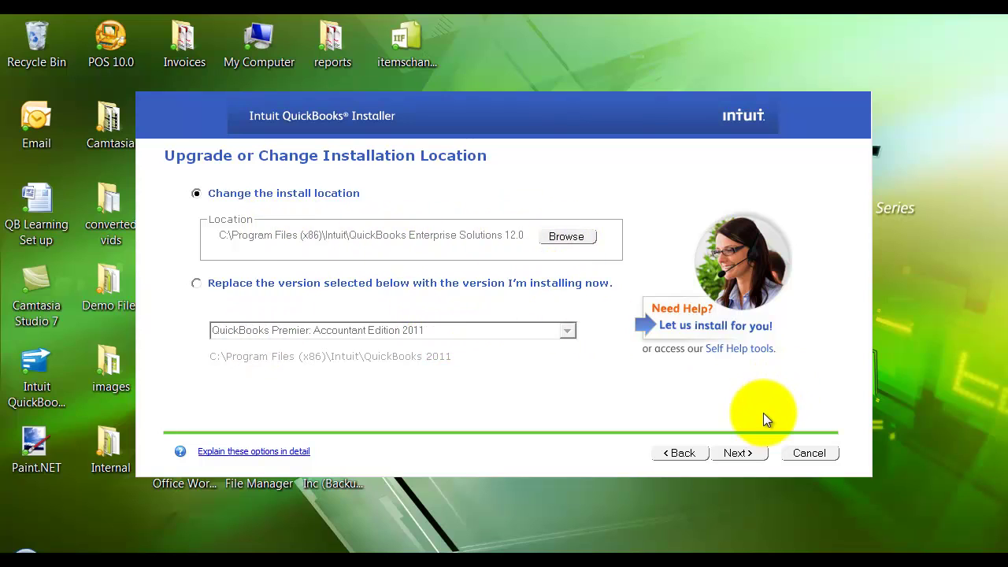
- Accept the default install path under Program Files (x86)\Intuit and begin installing
click(748, 454)
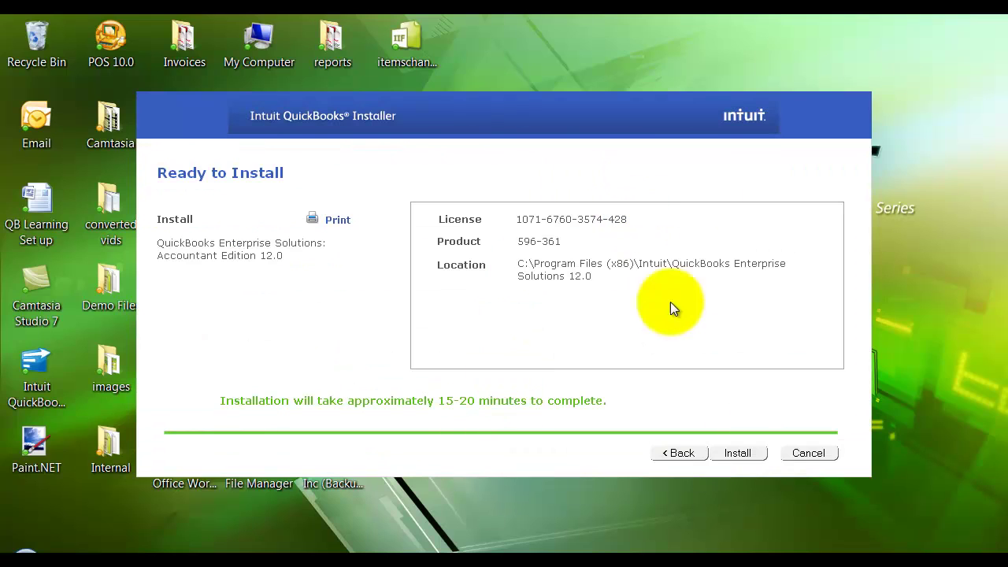
click(748, 454)
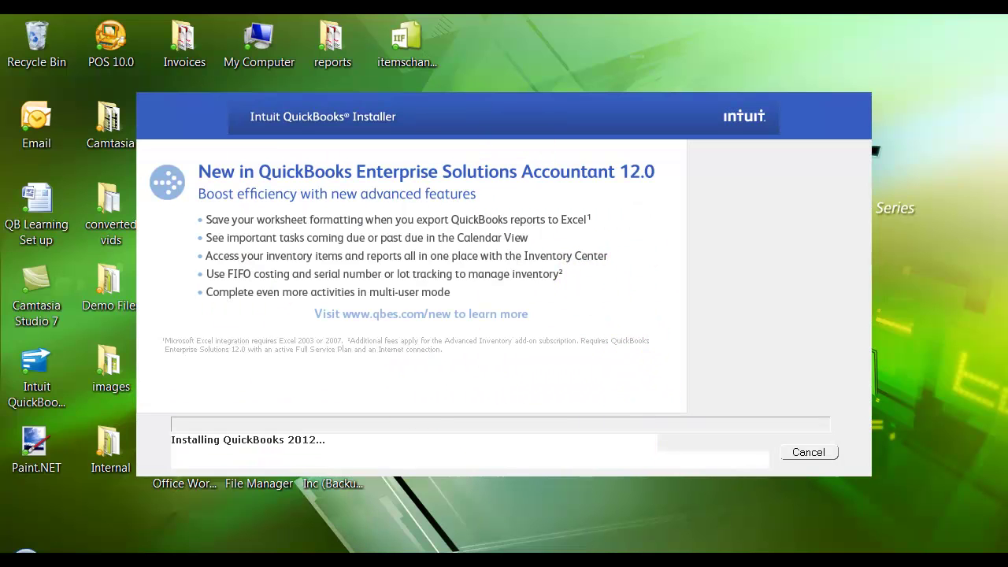
- Let the QuickBooks 2012 installation finish through to the Congratulations page
mouse_move(271, 560)
click(272, 532)
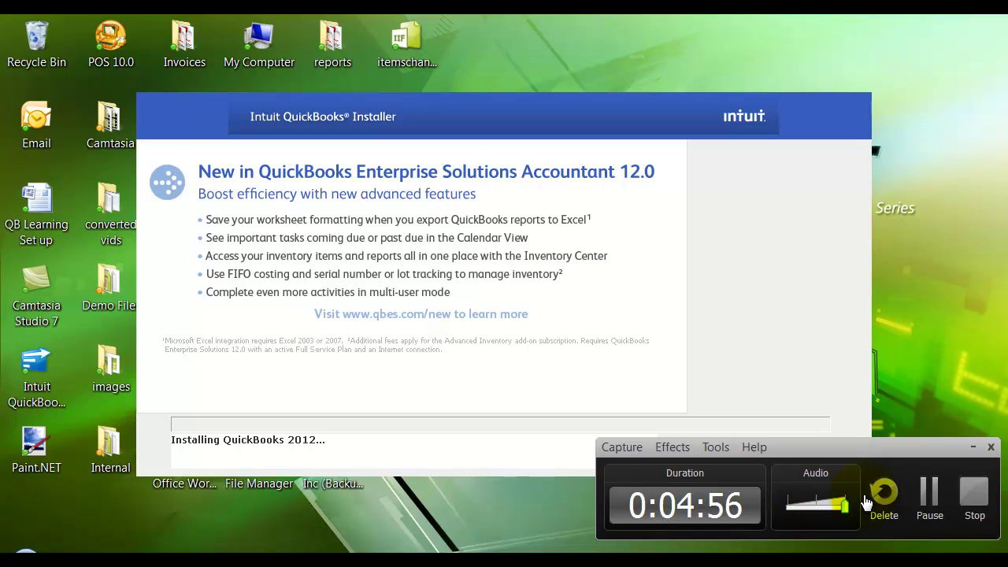
click(922, 491)
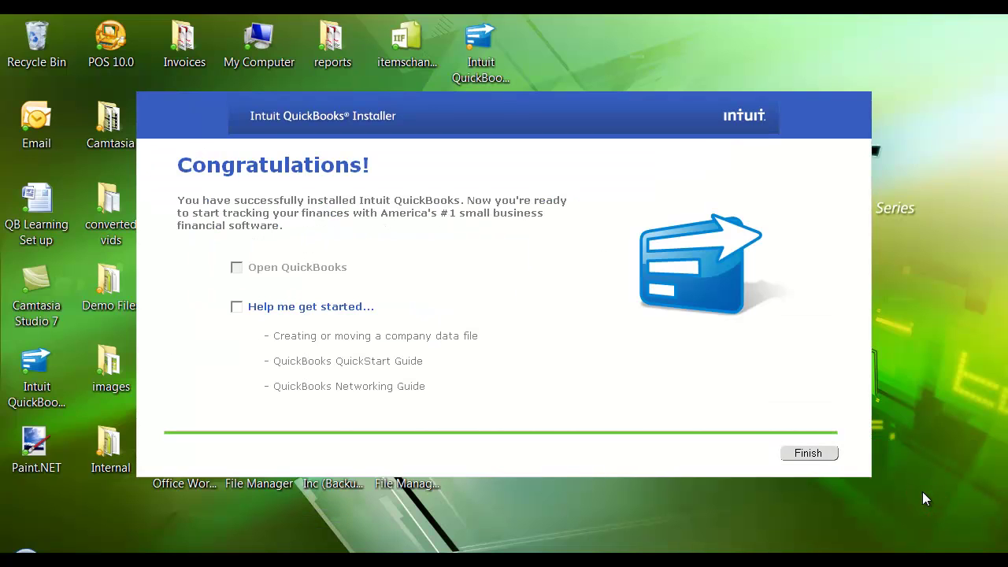